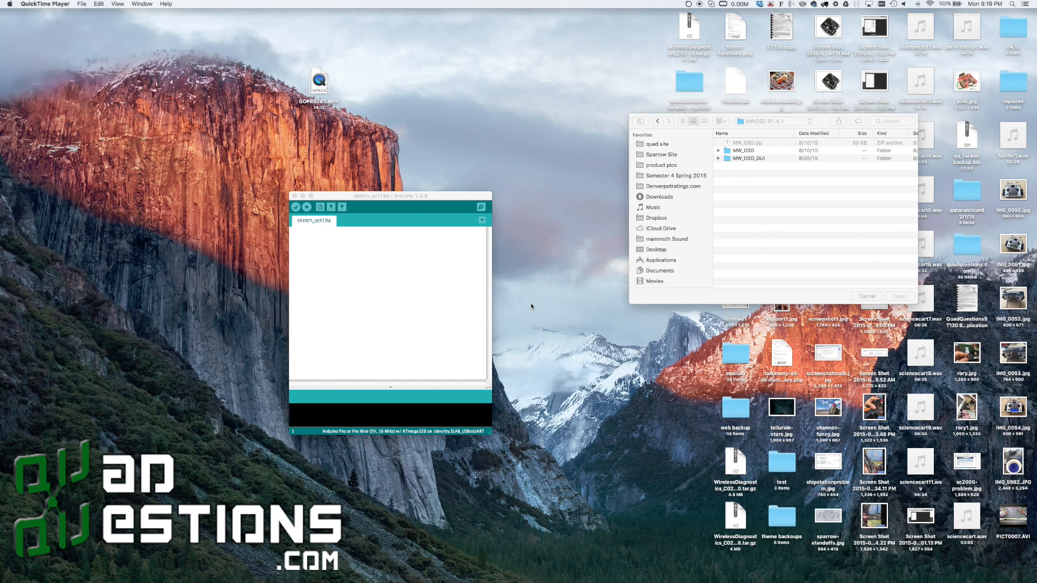
# Switch to Safari, load mwosd.com, and open the MWOSD downloads page on GitHub
pyautogui.moveTo(377, 195)
pyautogui.mouseDown()
pyautogui.moveTo(416, 181)
pyautogui.moveTo(438, 155)
pyautogui.mouseUp()
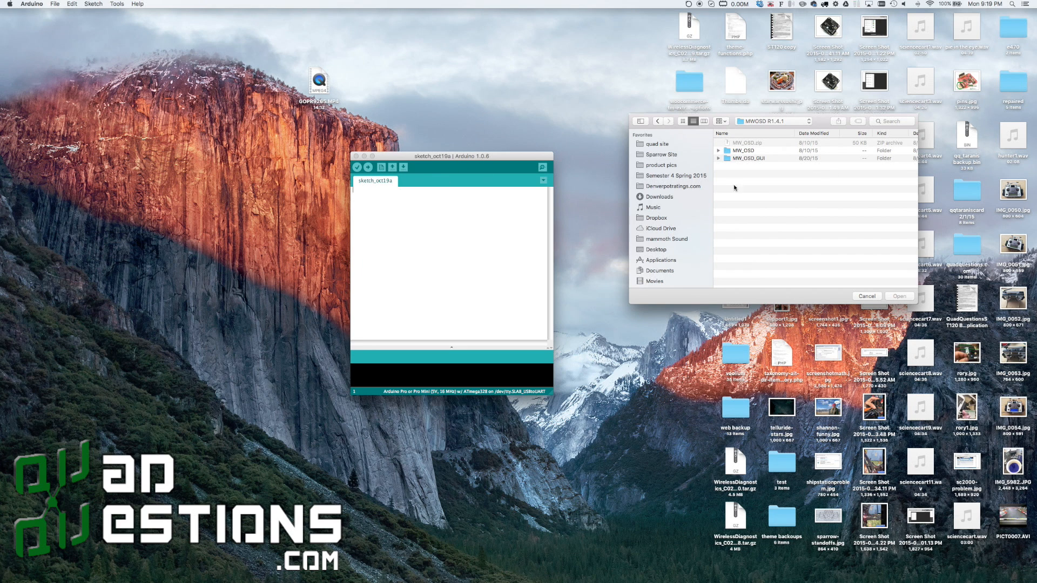
pyautogui.moveTo(401, 579)
pyautogui.click(171, 565)
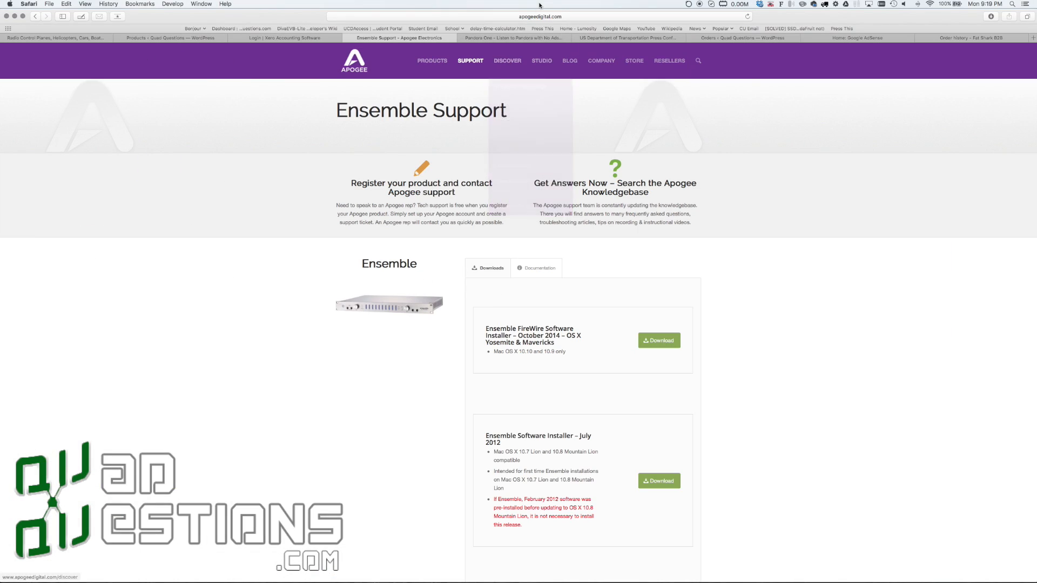
pyautogui.click(527, 16)
pyautogui.write('mwosd.com')
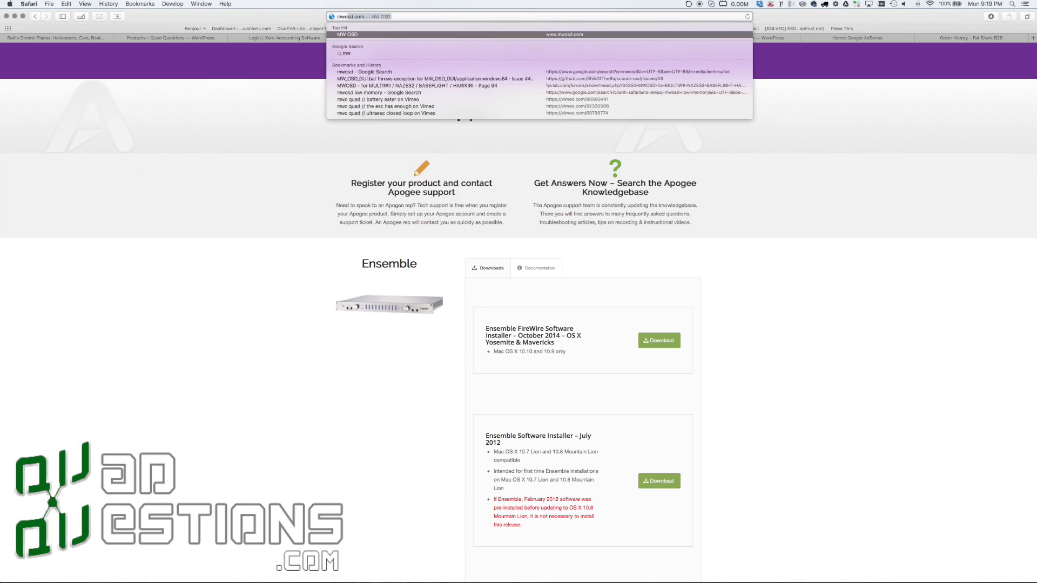
pyautogui.press('Return')
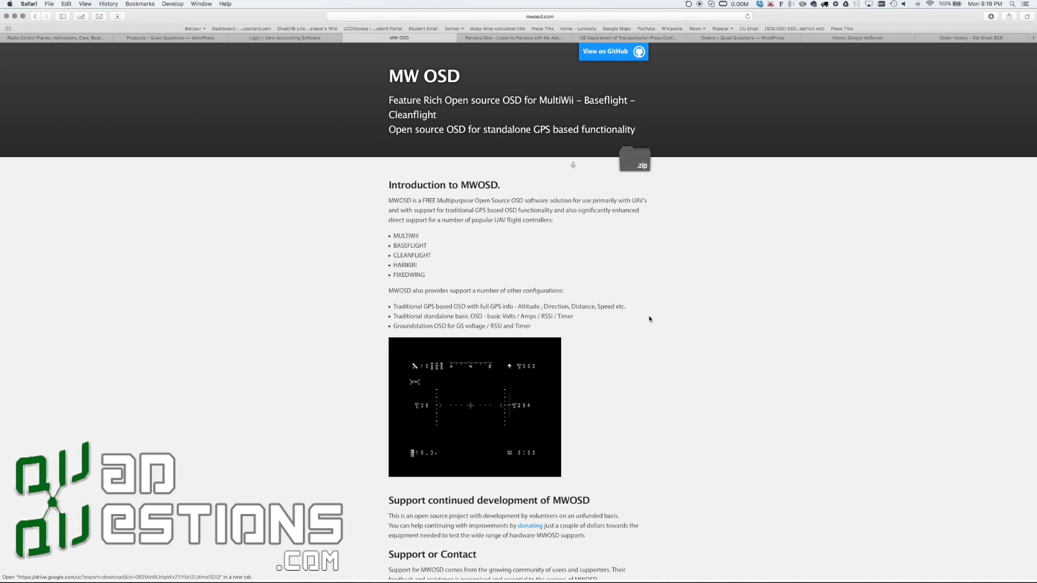
pyautogui.scroll(-10, 650, 315)
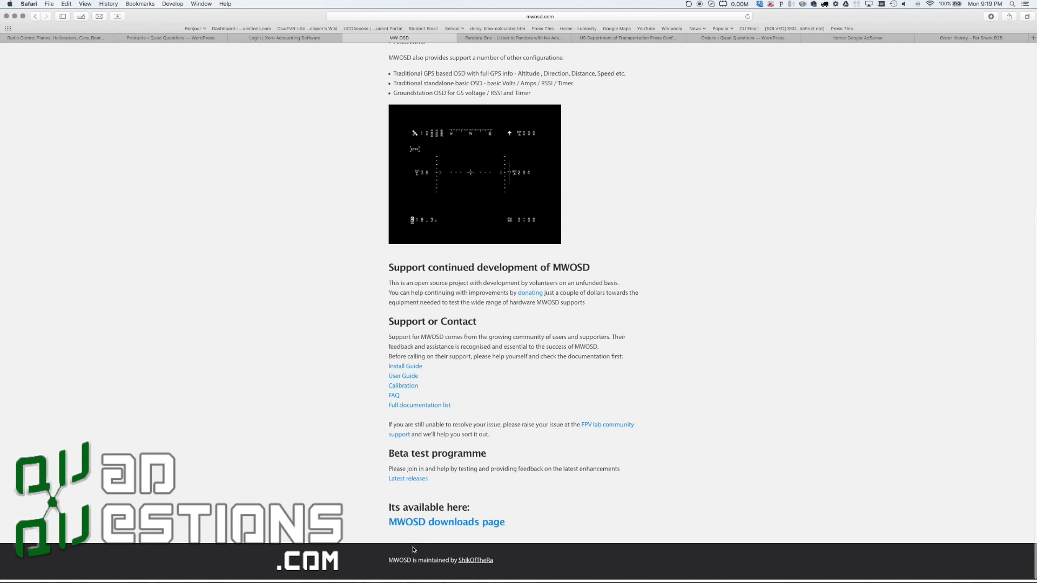
pyautogui.click(465, 527)
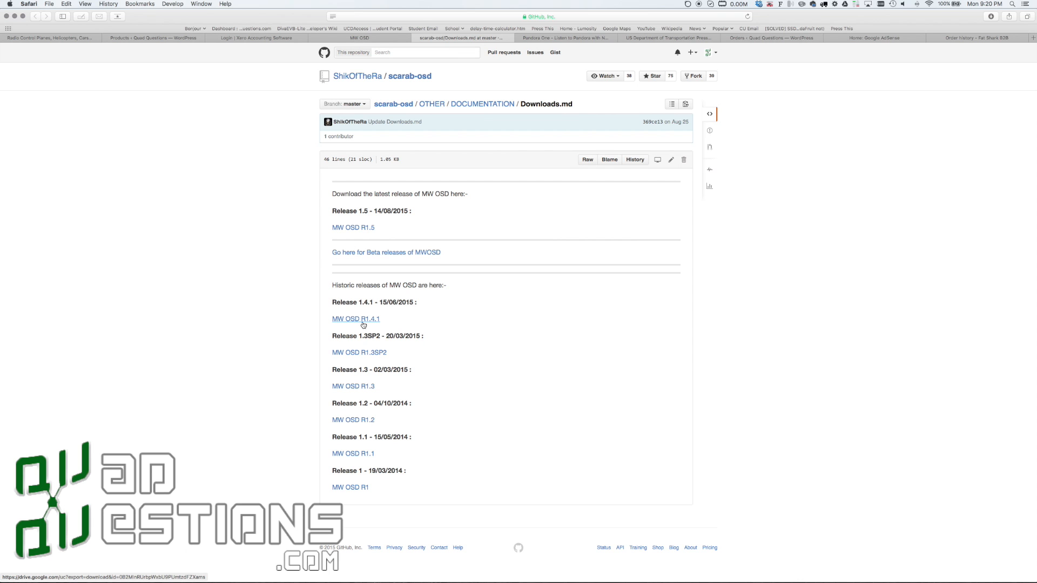
# Return to Arduino, open MW_OSD.ino from the MWOSD R1.4.1 MW_OSD folder, then close the blank sketch and maximize the opened one
pyautogui.hotkey('ctrl', 'Up')
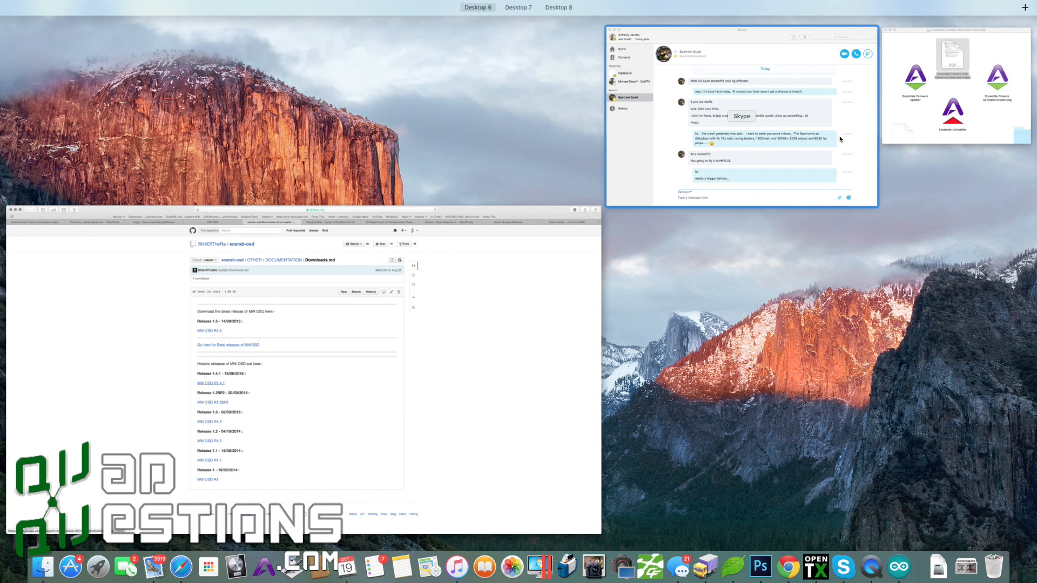
pyautogui.click(845, 518)
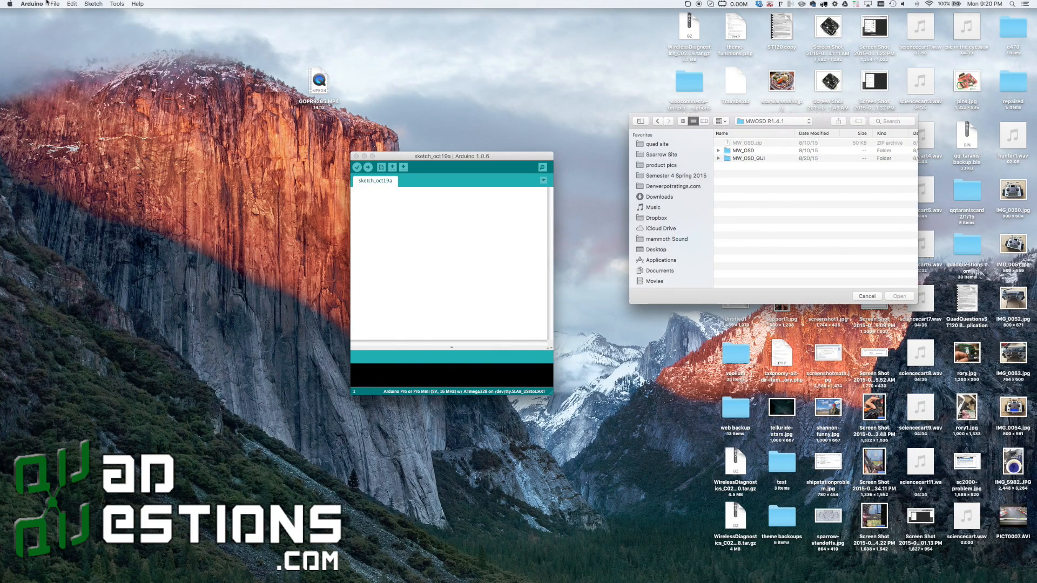
pyautogui.click(54, 4)
pyautogui.click(718, 152)
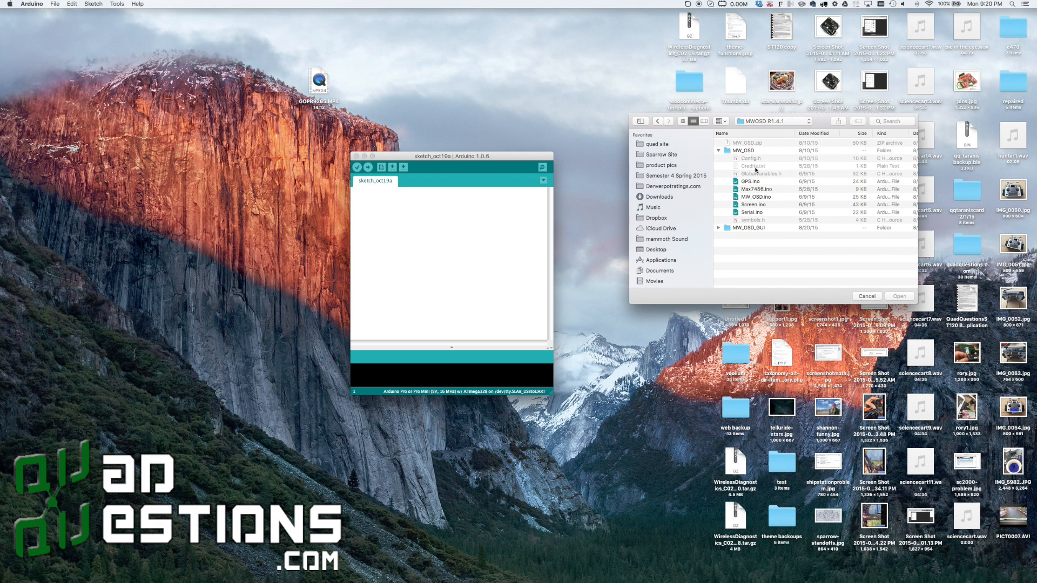
pyautogui.click(761, 199)
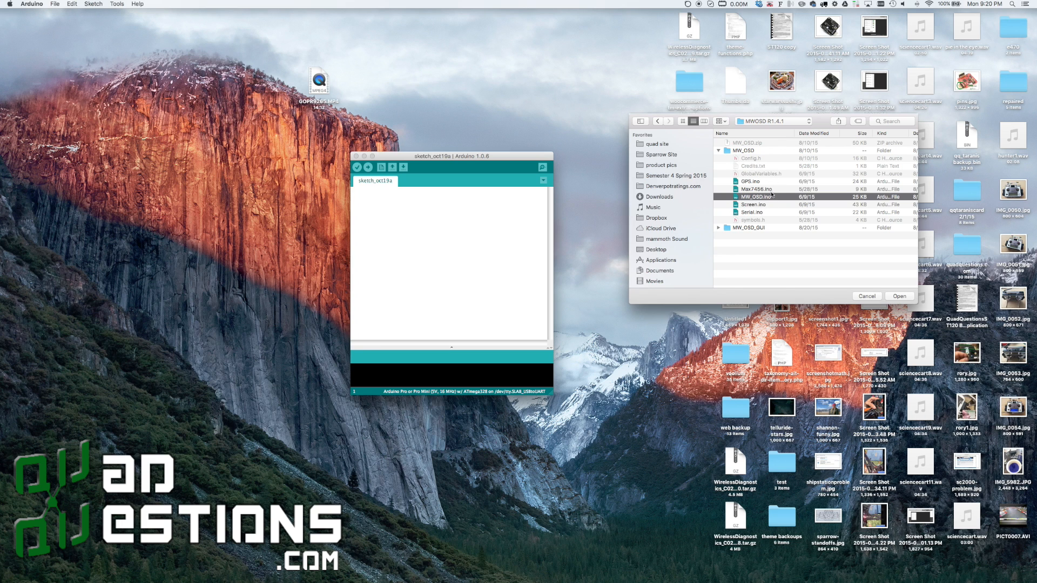
pyautogui.press('Return')
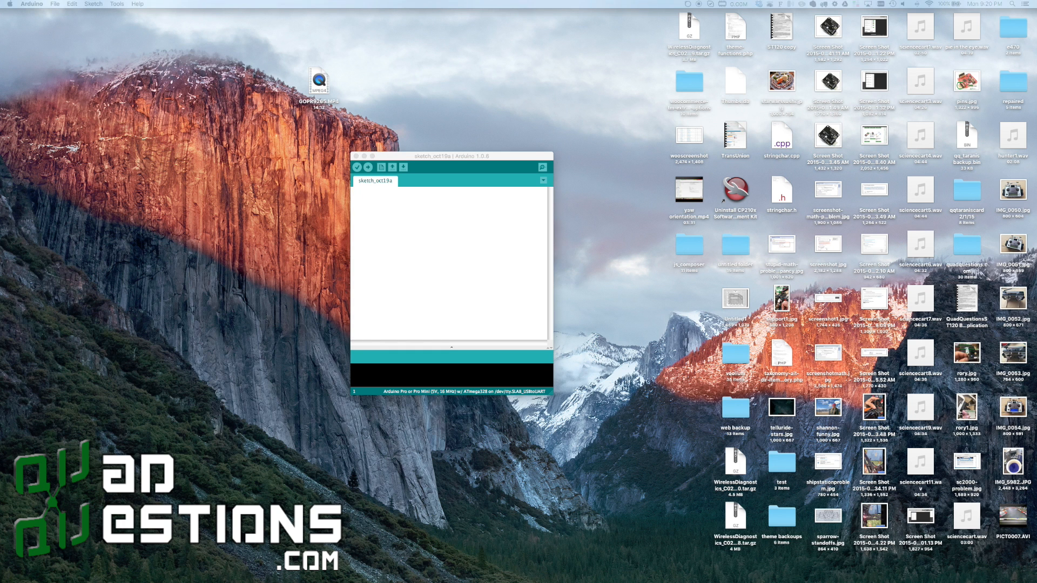
pyautogui.click(356, 155)
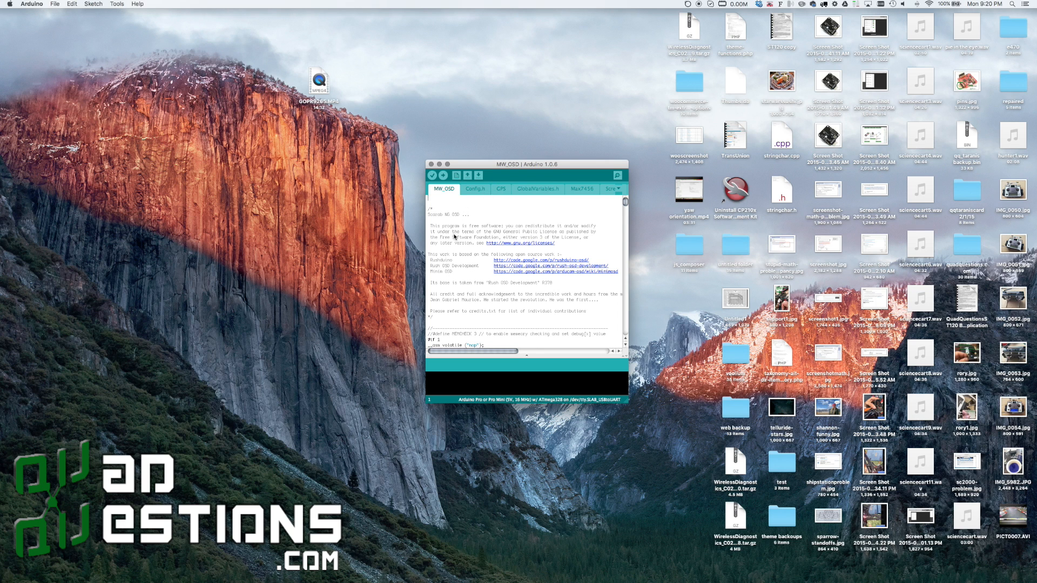
pyautogui.click(446, 165)
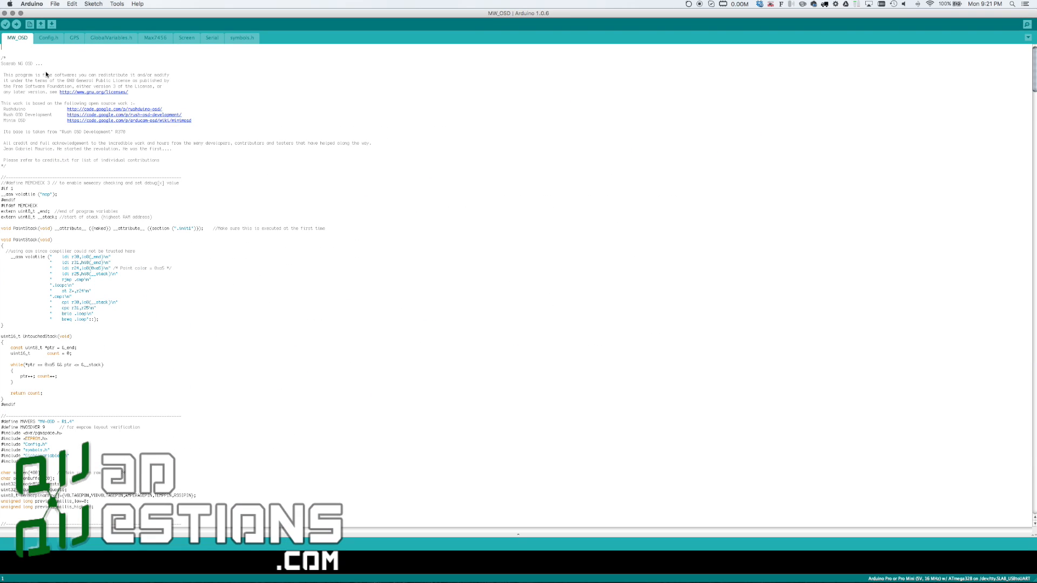
# Look through the MW_OSD sketch's files, from Config.h through GPS, GlobalVariables.h, Max7456, Screen and Serial to symbols.h
pyautogui.click(57, 40)
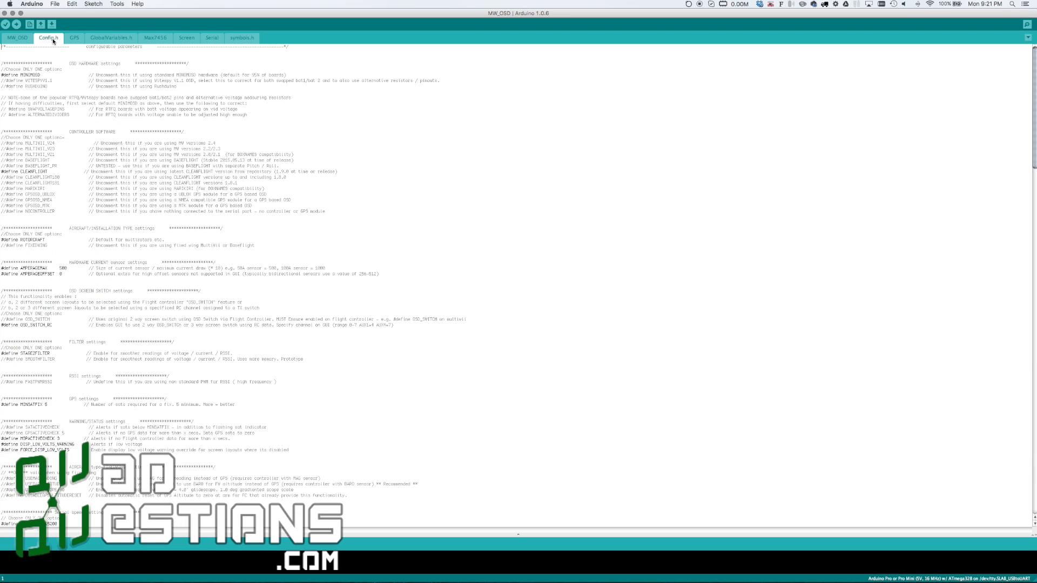
pyautogui.click(16, 41)
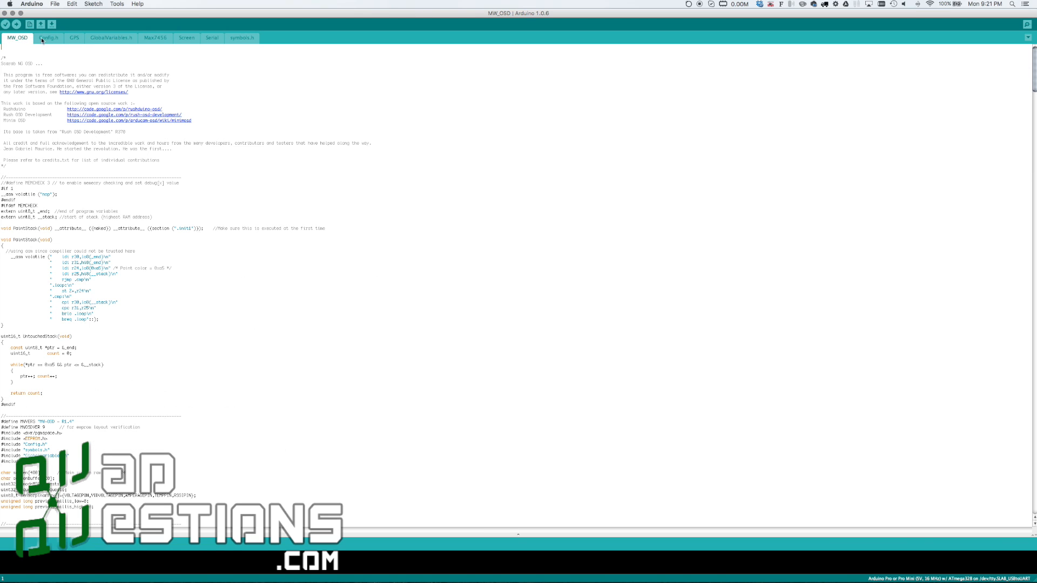
pyautogui.click(81, 39)
pyautogui.click(114, 38)
pyautogui.click(156, 41)
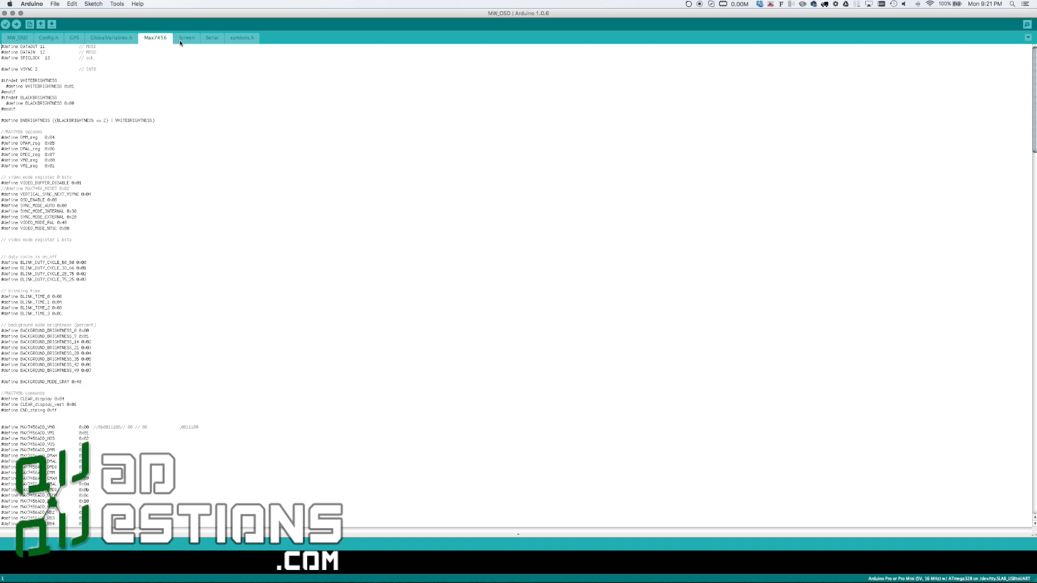
pyautogui.click(184, 40)
pyautogui.click(215, 40)
pyautogui.click(235, 39)
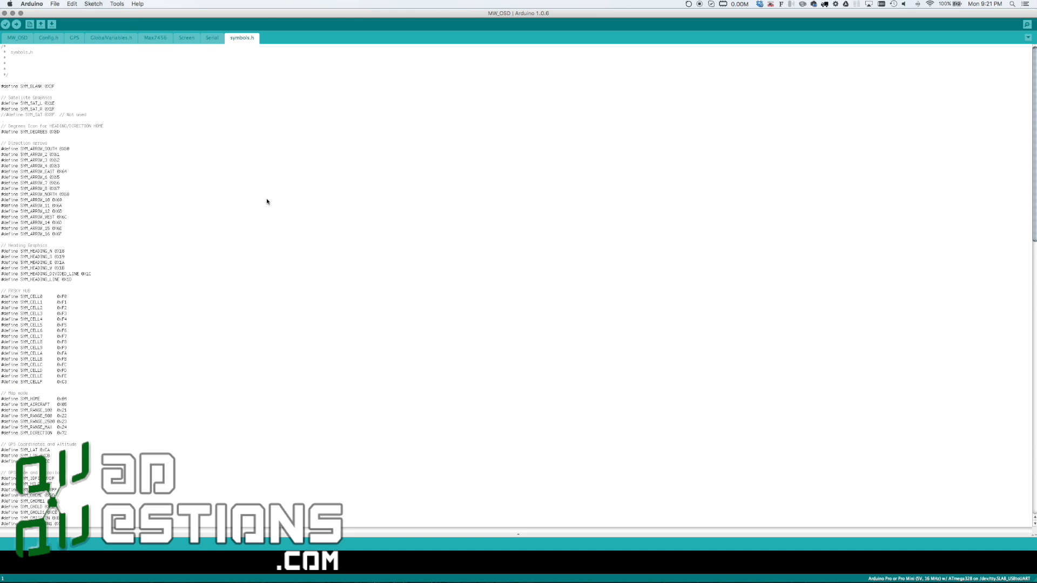
# In Config.h's controller software section, comment out the CLEANFLIGHT define and uncomment the BASEFLIGHT define
pyautogui.click(54, 41)
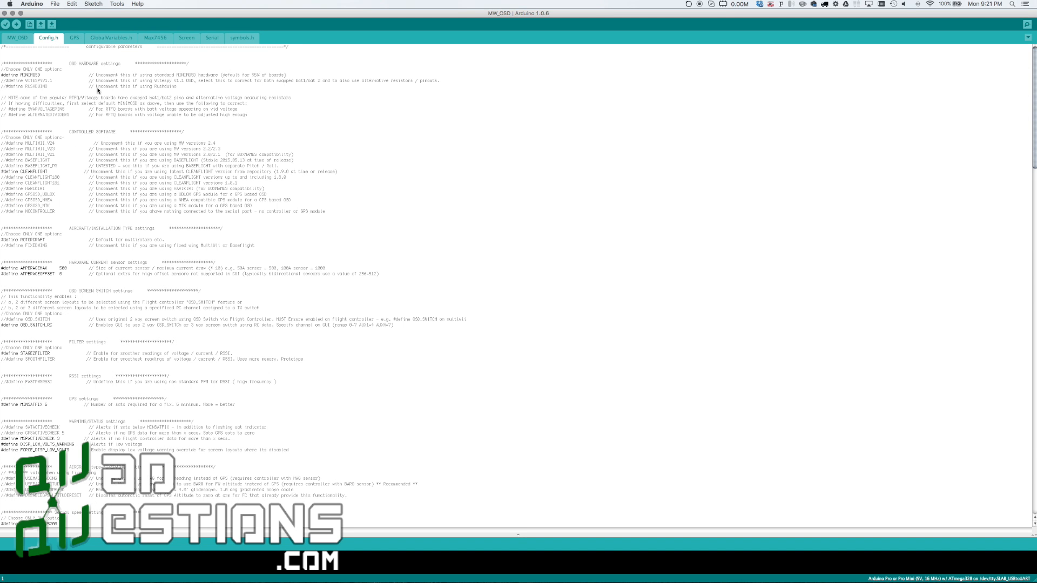
pyautogui.scroll(-20, 99, 94)
pyautogui.scroll(20, 100, 94)
pyautogui.click(5, 173)
pyautogui.write('//')
pyautogui.press('Up')
pyautogui.press('Up')
pyautogui.press('BackSpace')
pyautogui.press('BackSpace')
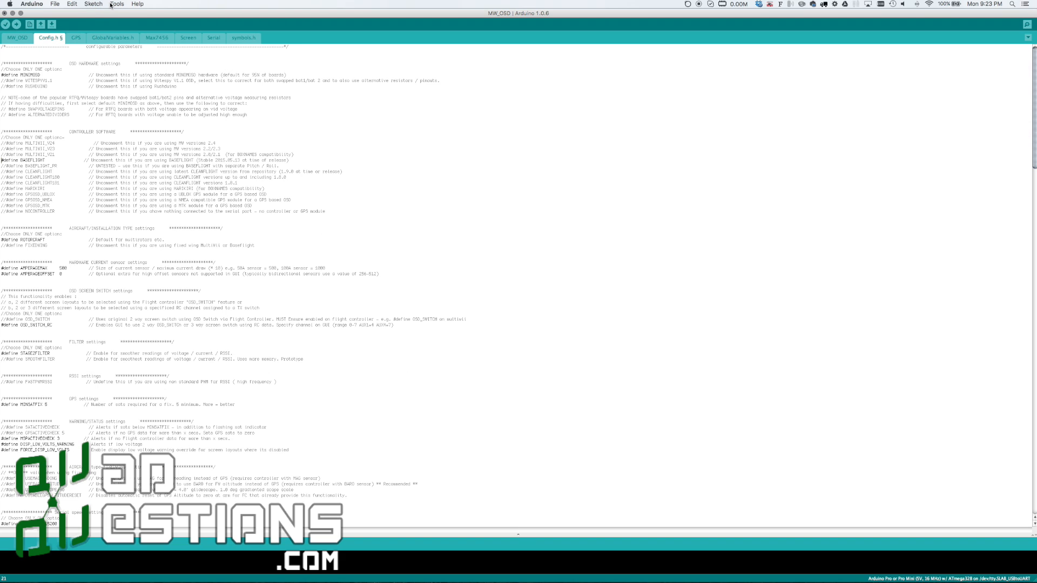
# Upload the edited sketch to the board and check the board type and serial port options
pyautogui.click(17, 27)
pyautogui.click(126, 4)
pyautogui.moveTo(104, 2)
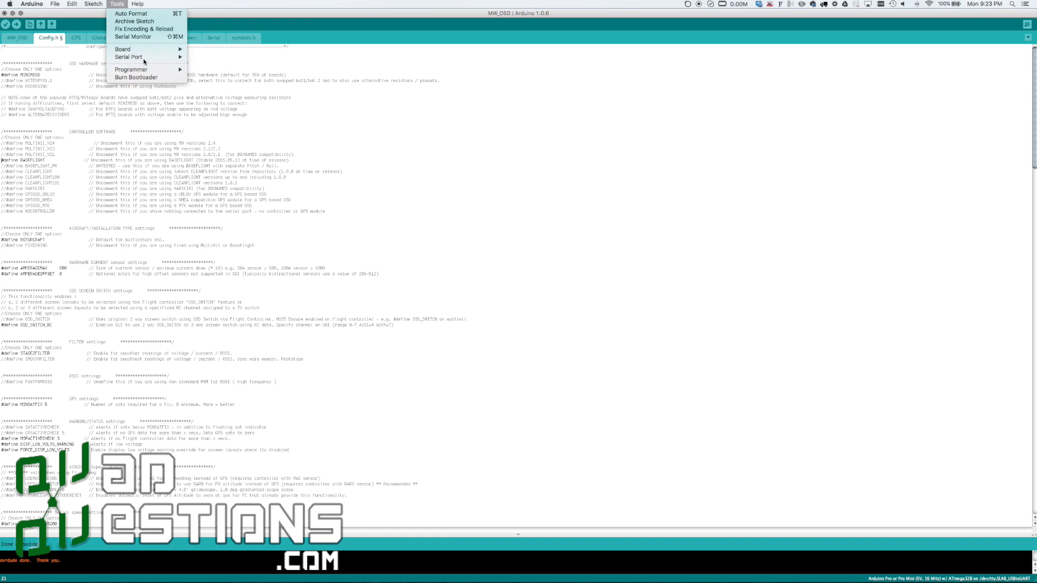
pyautogui.moveTo(145, 72)
pyautogui.moveTo(134, 56)
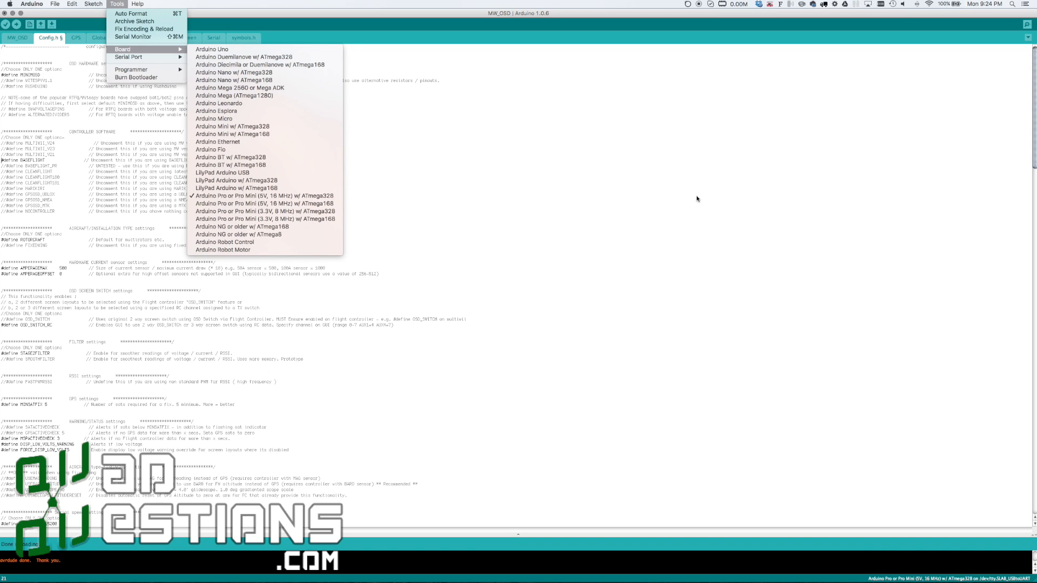
# Quit Arduino and answer the prompt about the modified sketch
pyautogui.click(10, 3)
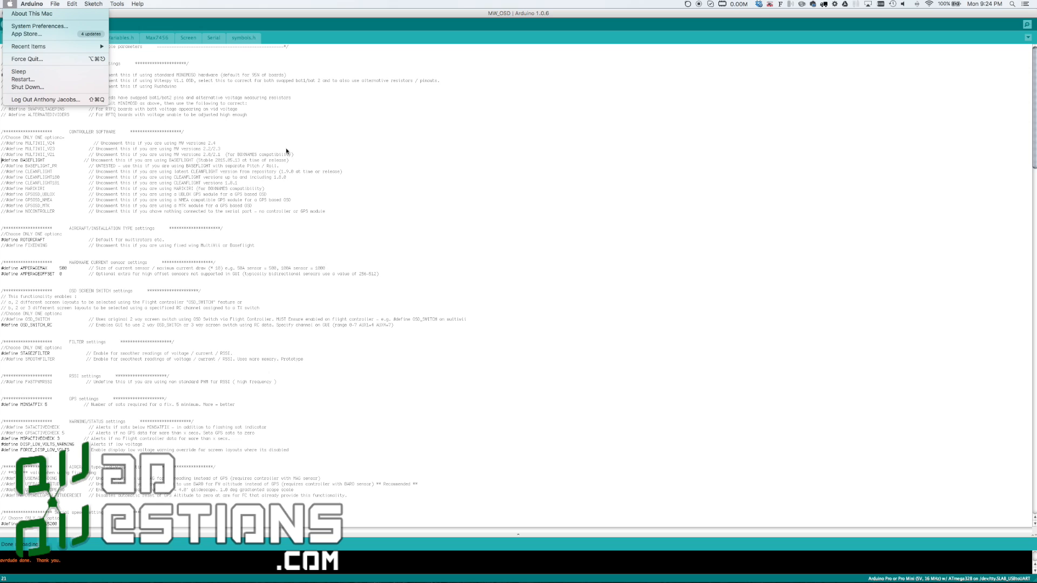
pyautogui.click(250, 18)
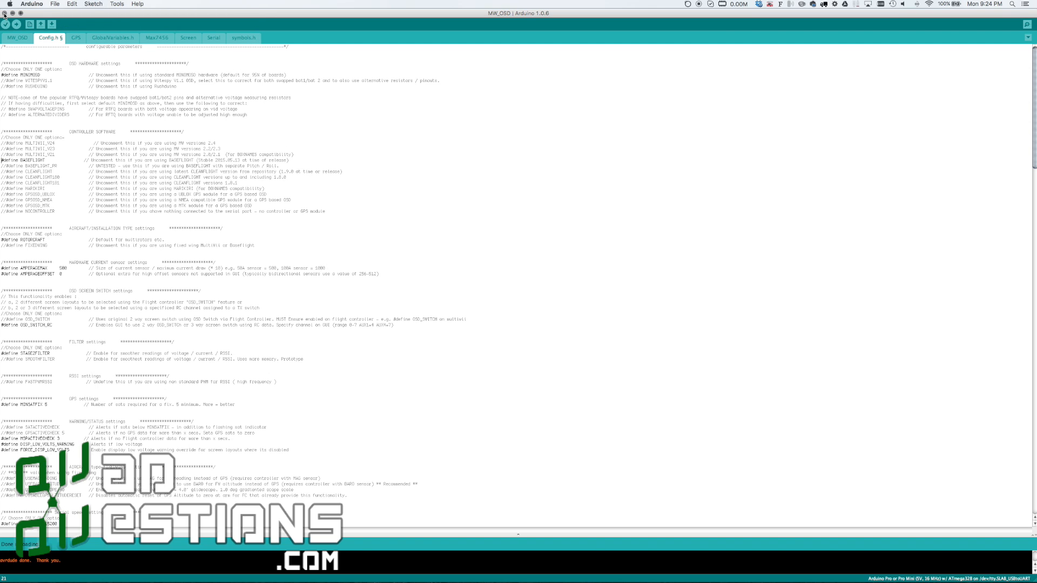
pyautogui.click(32, 3)
pyautogui.click(44, 81)
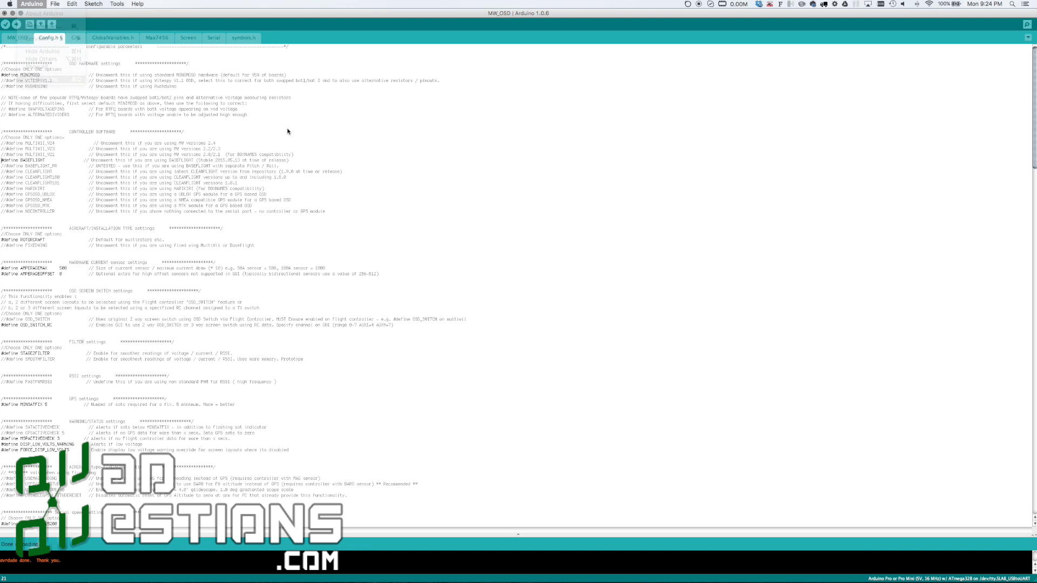
pyautogui.click(479, 313)
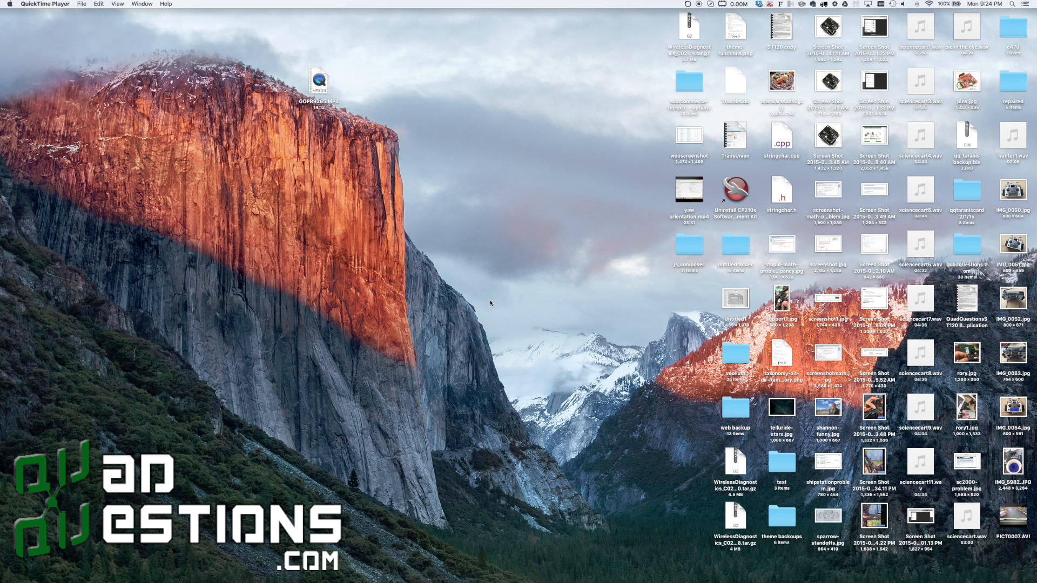
# In Finder, browse from MWOSD R1.4.1 to the application.macosx folder inside MW_OSD_GUI and launch the MW_OSD_GUI application
pyautogui.click(466, 351)
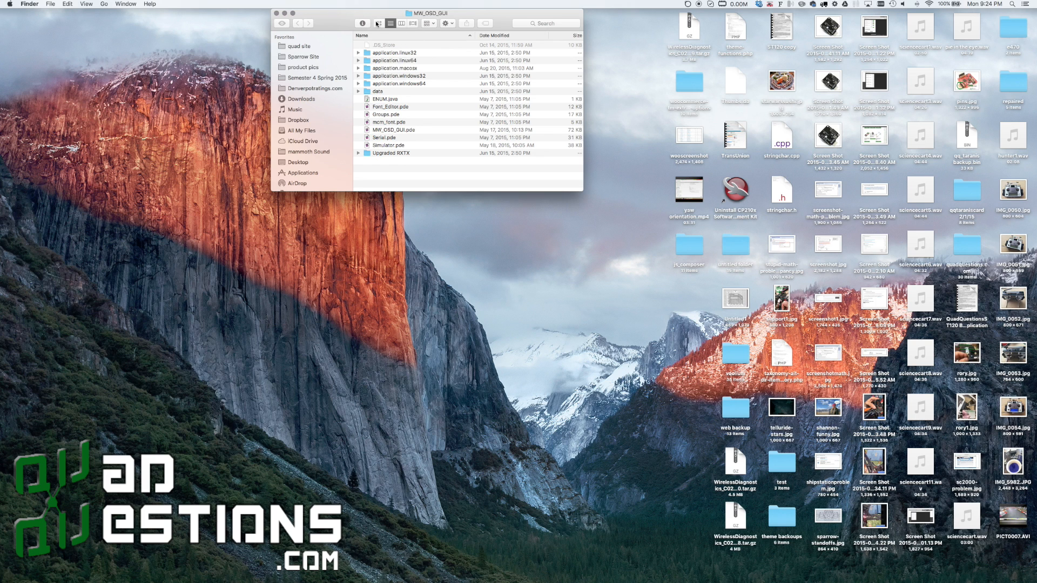
pyautogui.rightClick(417, 15)
pyautogui.click(420, 21)
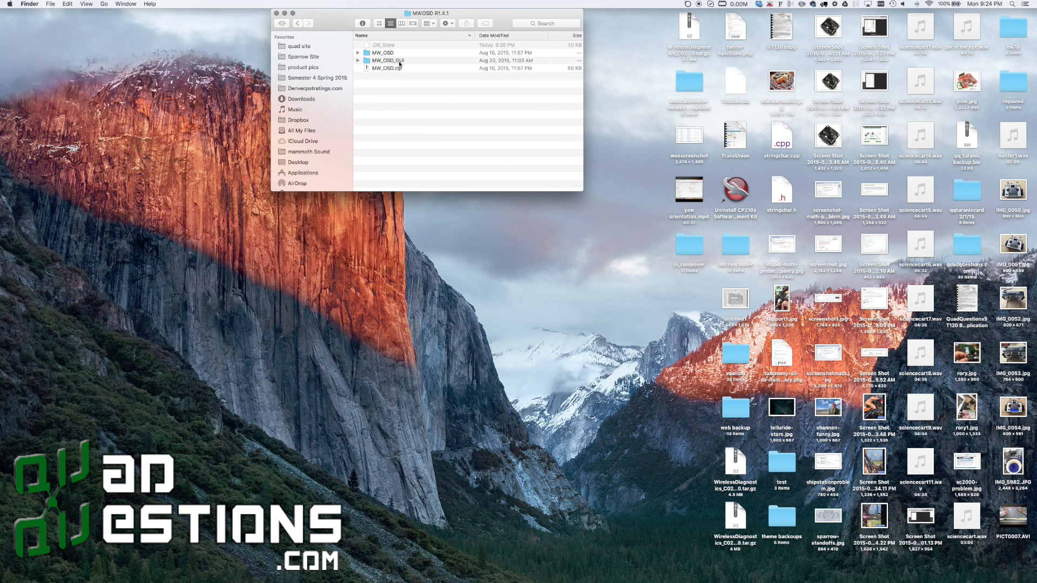
pyautogui.doubleClick(385, 61)
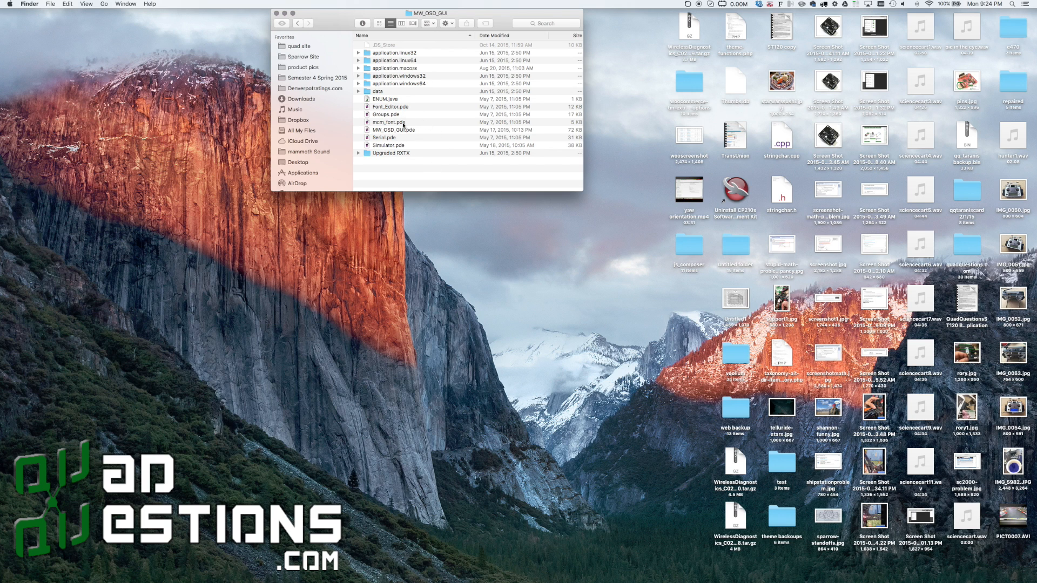
pyautogui.click(357, 154)
pyautogui.click(358, 154)
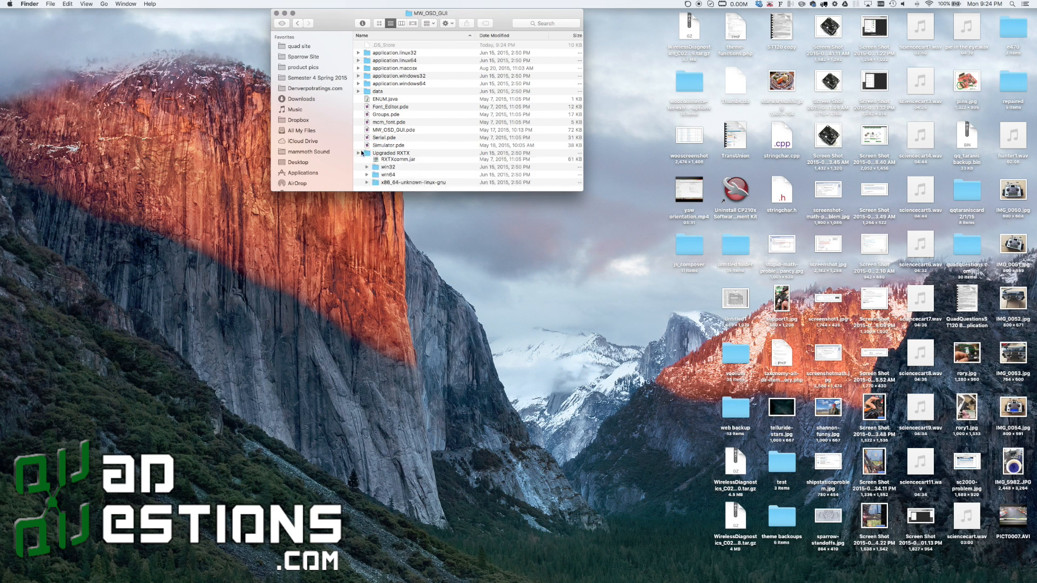
pyautogui.click(408, 69)
pyautogui.doubleClick(408, 69)
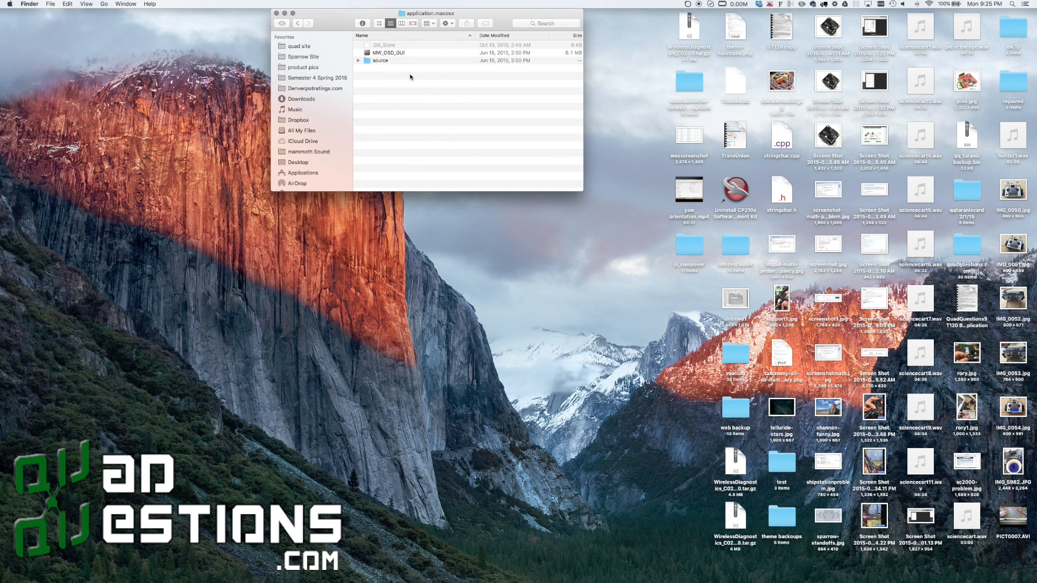
pyautogui.doubleClick(400, 53)
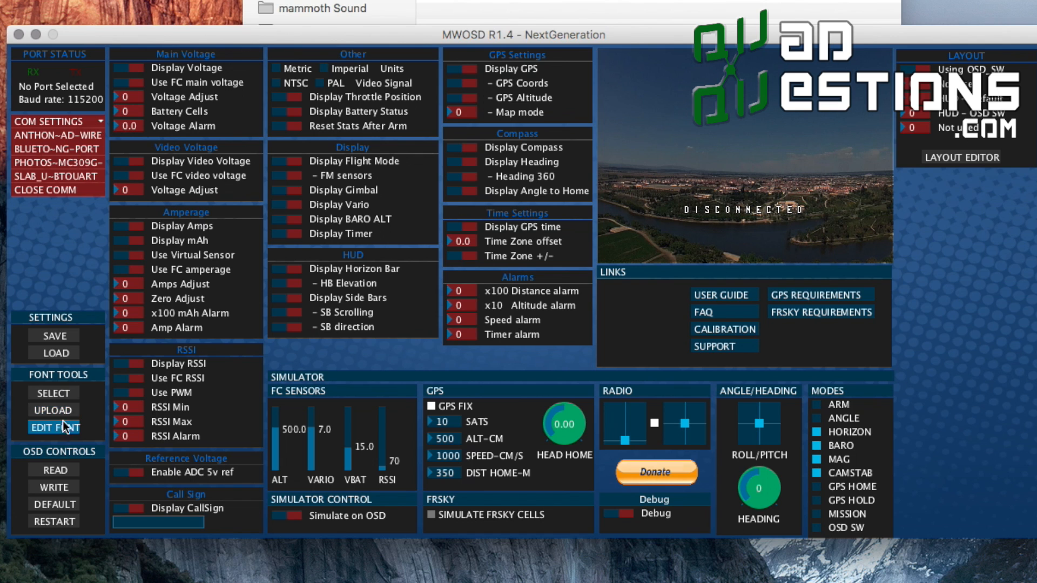
# Load the default.mcm font file from the data folder into the font tools
pyautogui.click(64, 396)
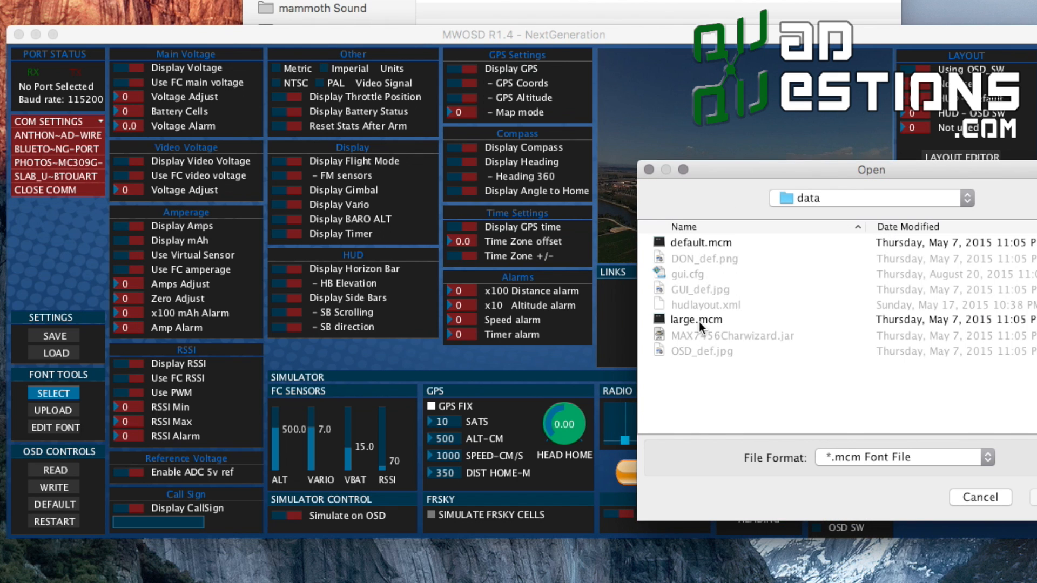
pyautogui.doubleClick(709, 244)
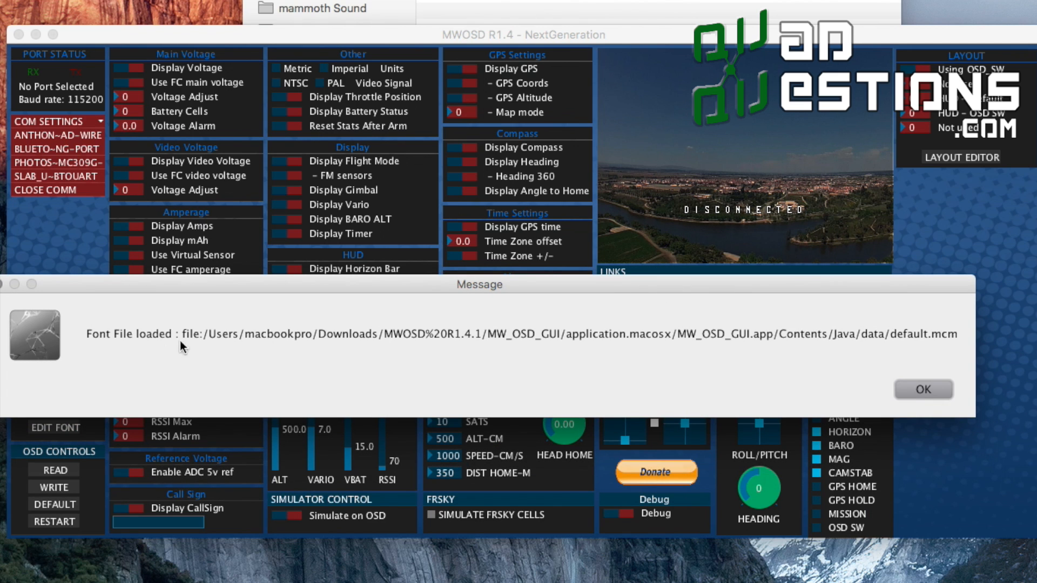
pyautogui.click(923, 390)
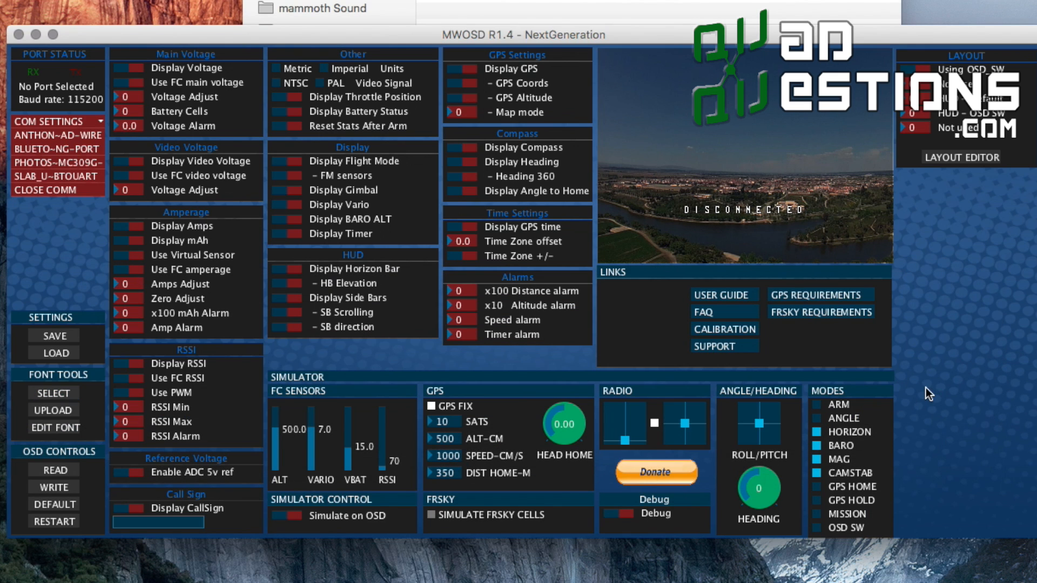
# Connect the GUI to the OSD through the SLAB_U~BTOUART serial port
pyautogui.click(69, 410)
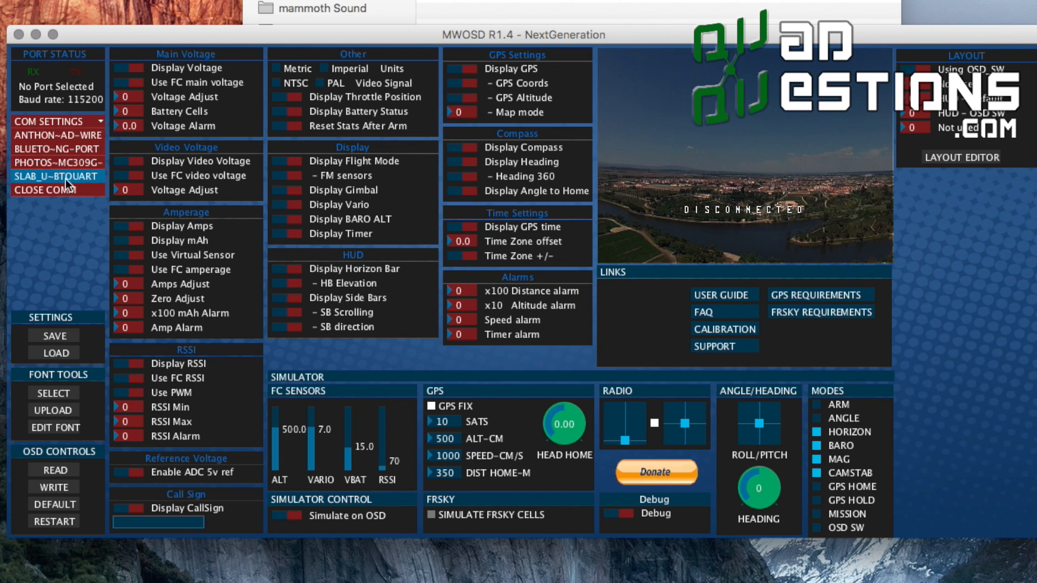
pyautogui.click(88, 178)
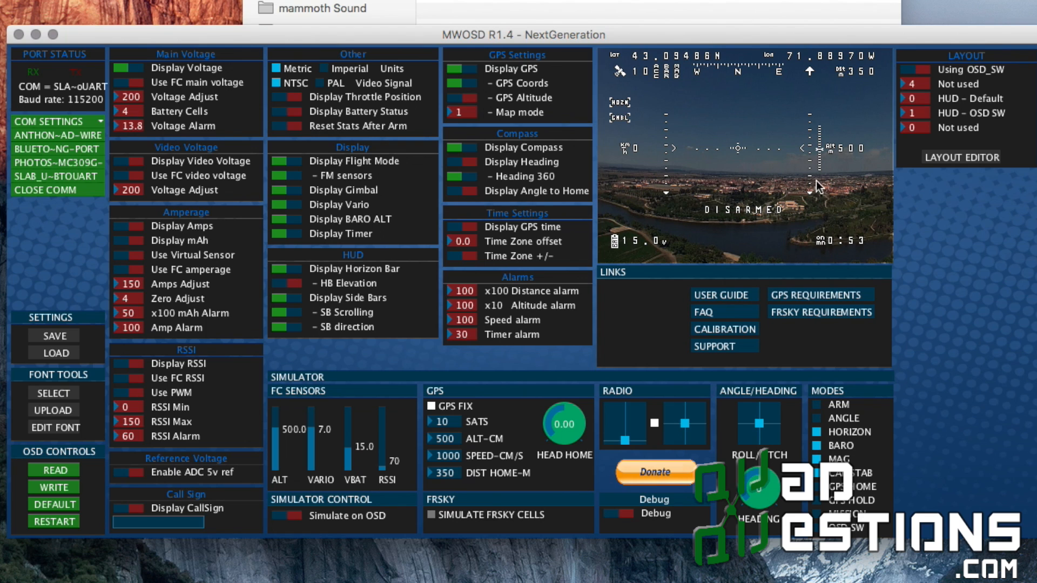
# Upload the loaded default font to the OSD board
pyautogui.click(63, 414)
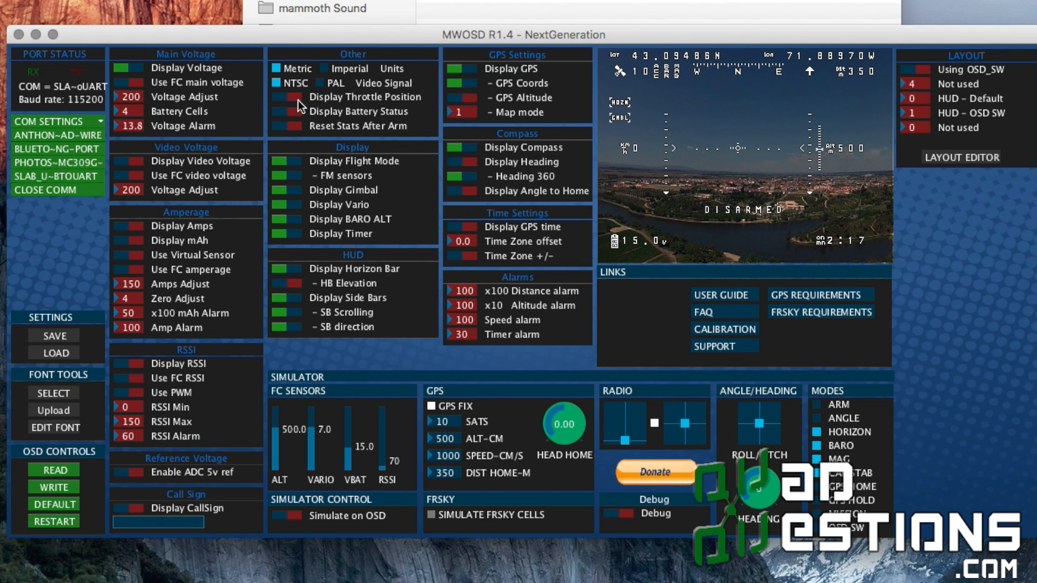
# Switch the units to Imperial and toggle the throttle position display on and back off
pyautogui.click(323, 68)
pyautogui.click(292, 99)
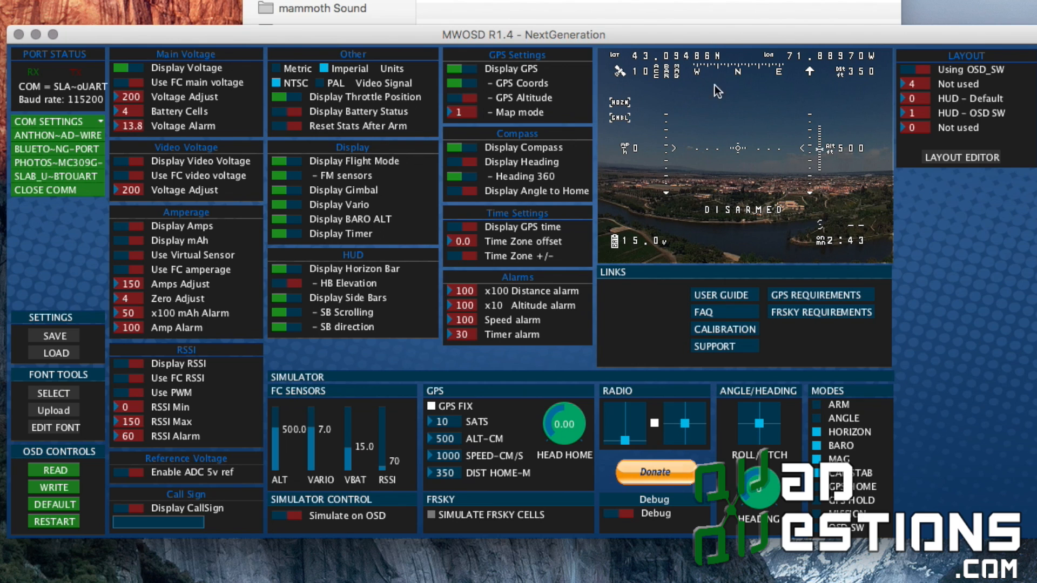
pyautogui.click(286, 96)
# Turn off the gimbal and GPS displays, toggling the vario display off and back on in between
pyautogui.click(282, 207)
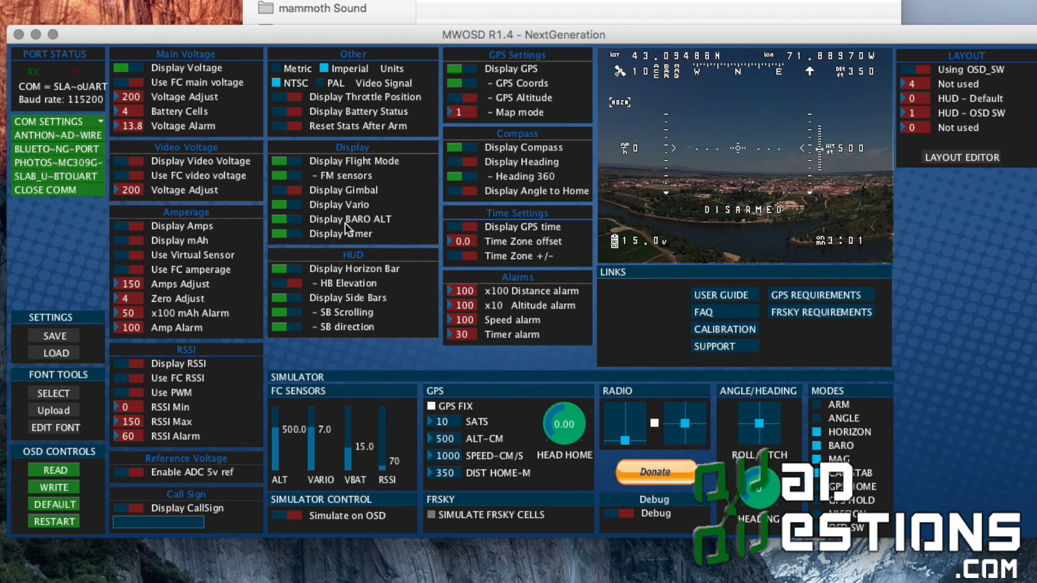
pyautogui.click(280, 206)
pyautogui.click(297, 206)
pyautogui.click(455, 68)
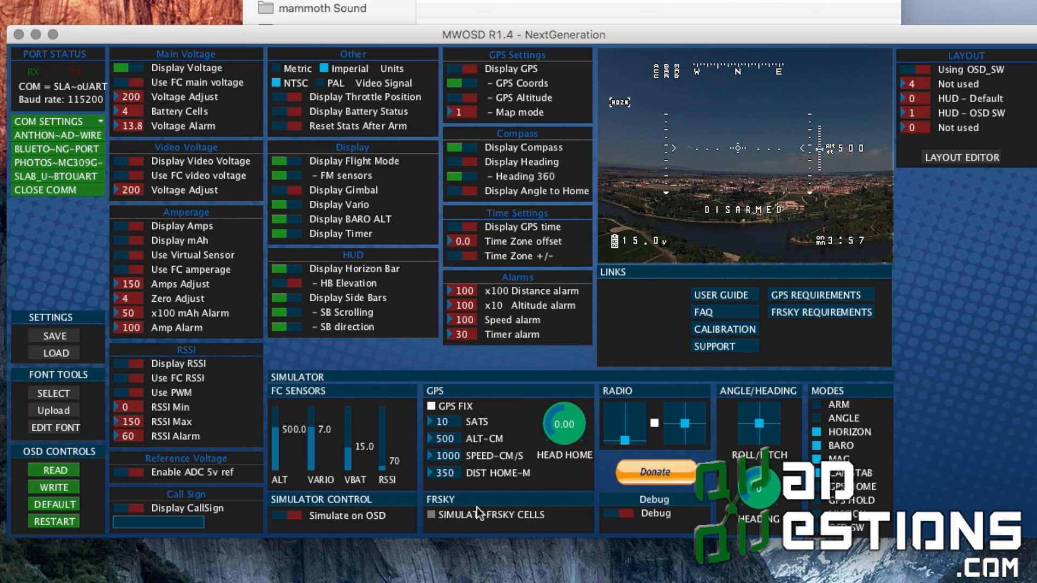
# Set the simulated RSSI to 109, enable simulation on the OSD, and raise the simulated battery voltage to 17.6
pyautogui.click(386, 446)
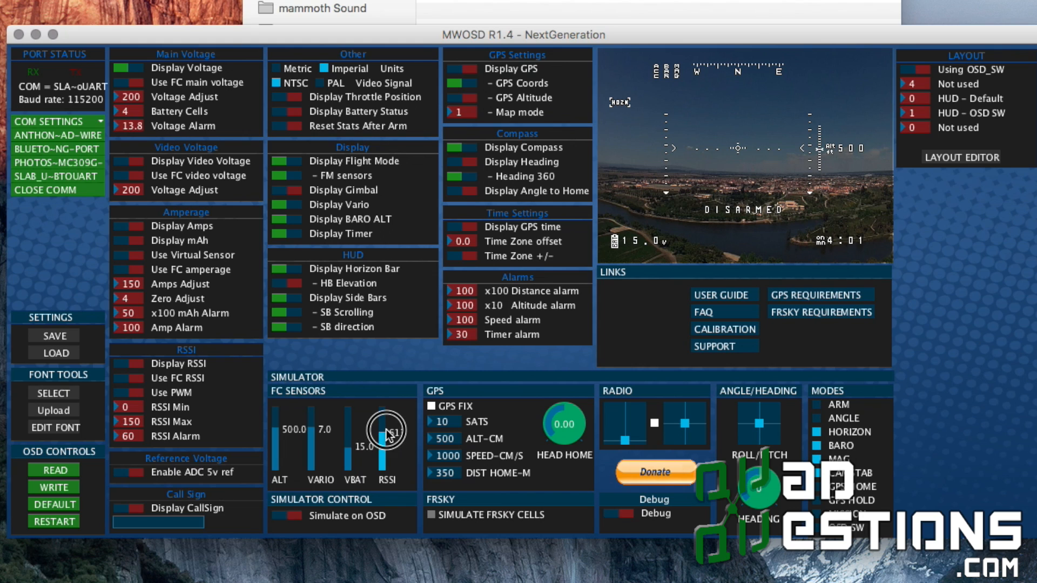
pyautogui.moveTo(386, 446); pyautogui.dragTo(385, 466)
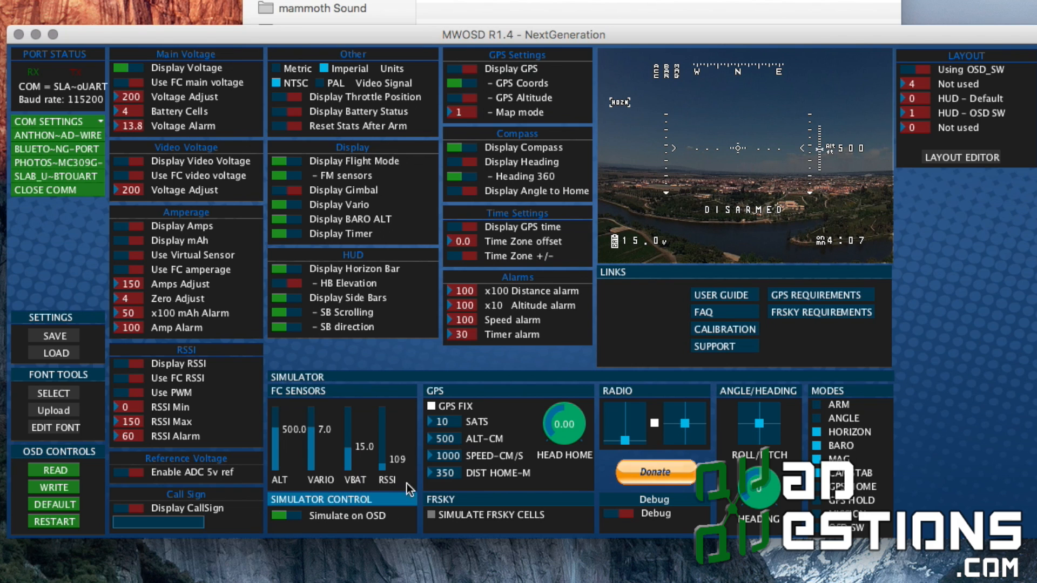
pyautogui.moveTo(348, 451); pyautogui.dragTo(349, 438)
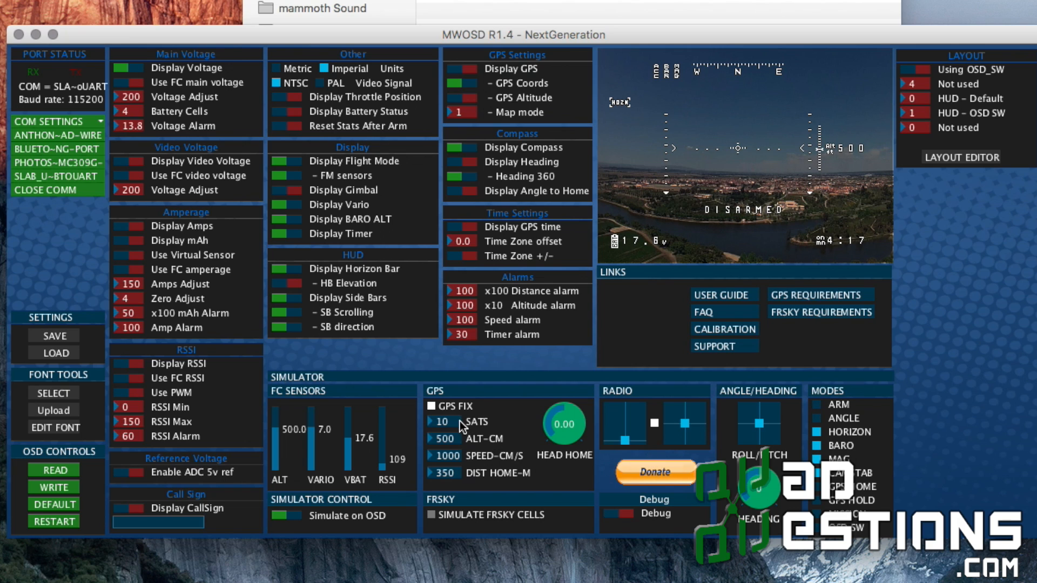
# Disable the simulated GPS fix and simulation on the OSD, and write the settings to the OSD
pyautogui.click(431, 408)
pyautogui.click(280, 514)
pyautogui.click(59, 487)
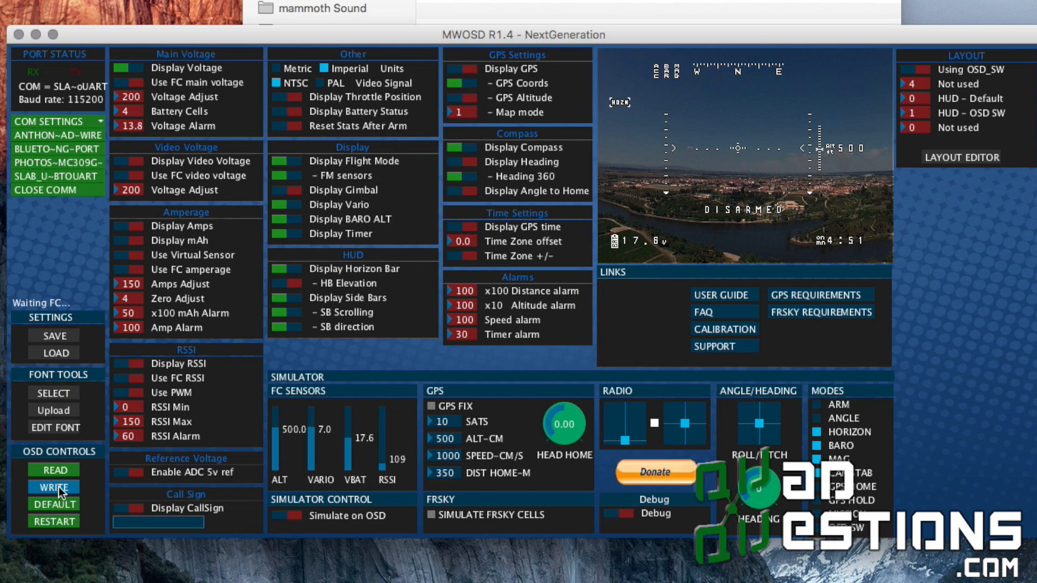